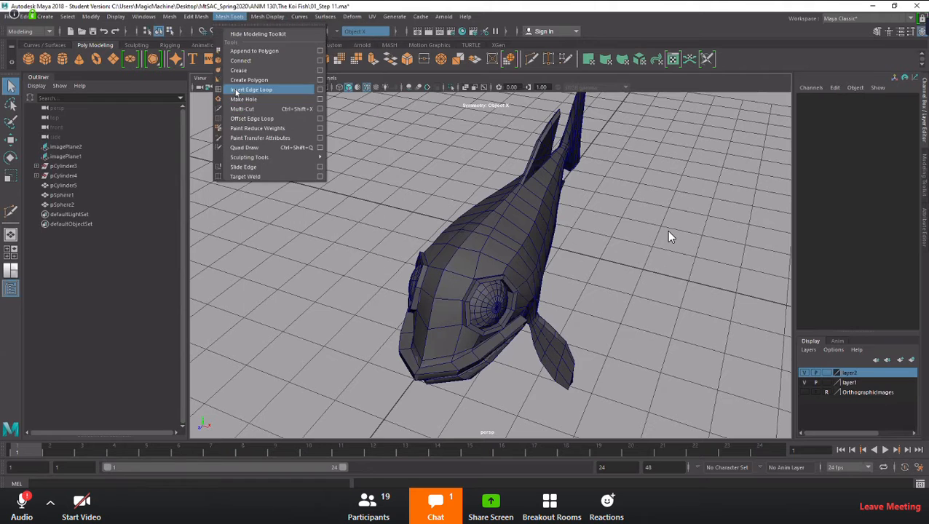
Step: Try to insert an edge loop beside the centre line of the fish's head and follow its path along the dorsal fin and tail
click(248, 89)
click(441, 359)
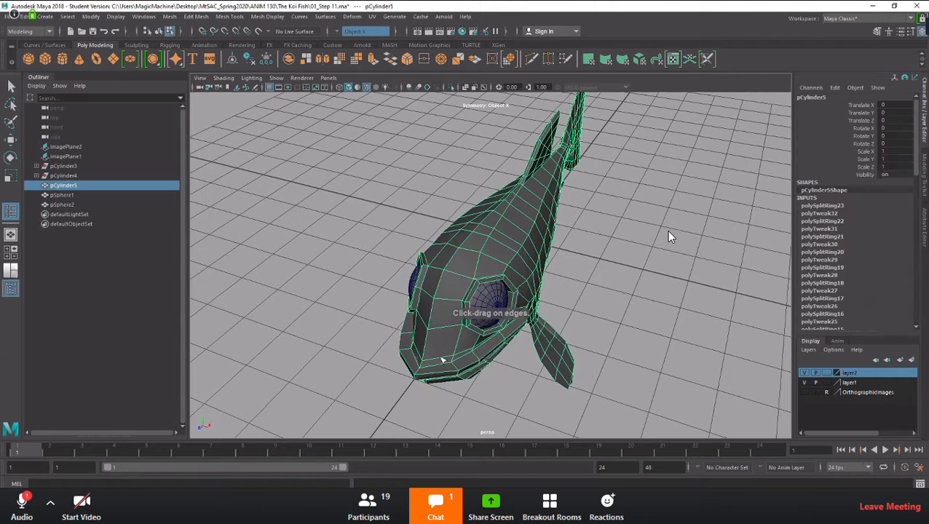
click(442, 360)
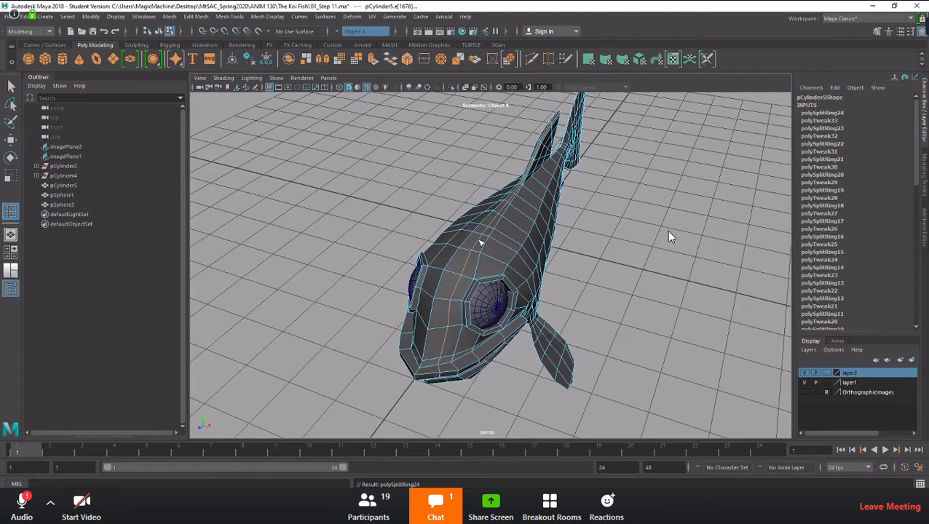
scroll(489, 230, up, 3)
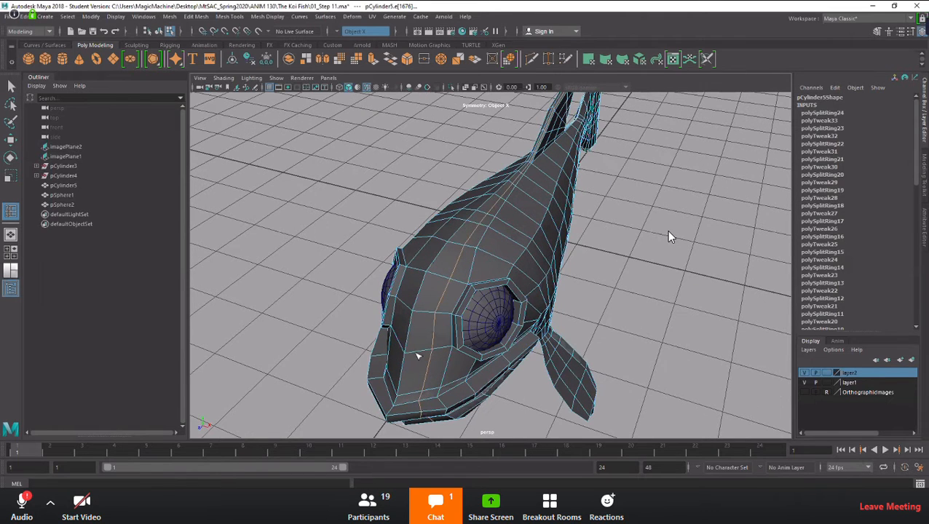
alt+drag(487, 212, 465, 272)
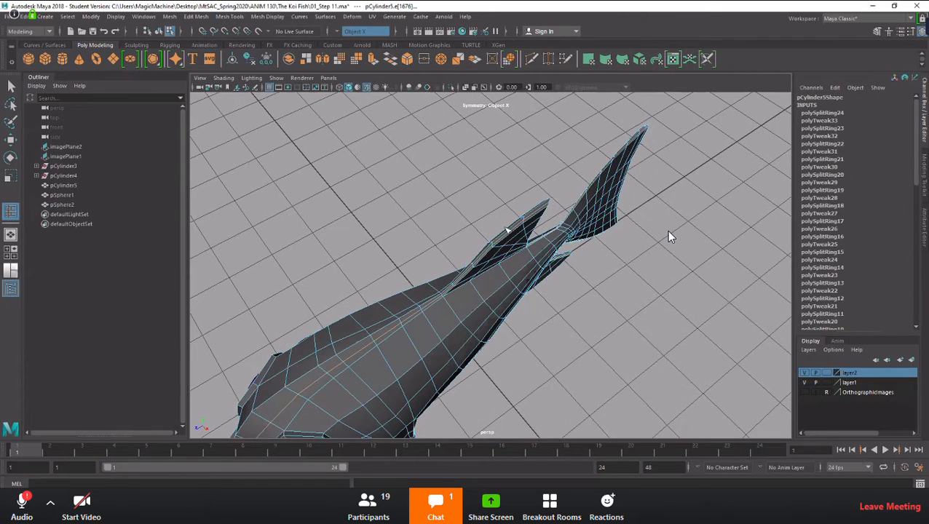
scroll(589, 204, up, 4)
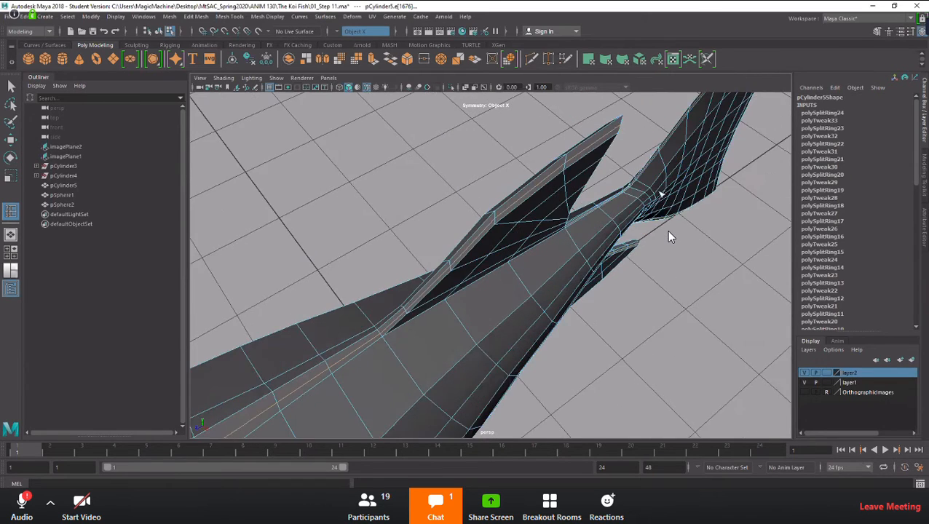
alt+drag(529, 303, 551, 265)
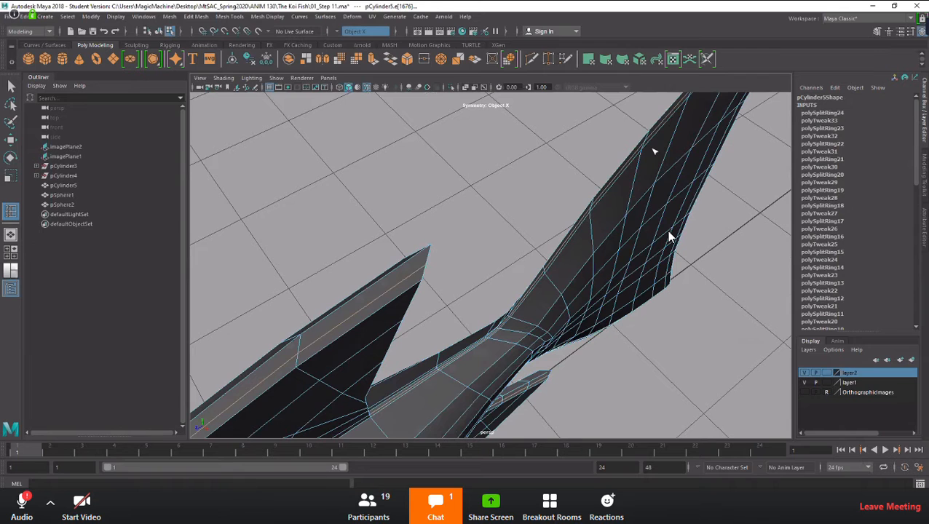
Step: Undo the inserted edge loop, deselect the fish mesh and return to the selection tool
scroll(556, 286, down, 4)
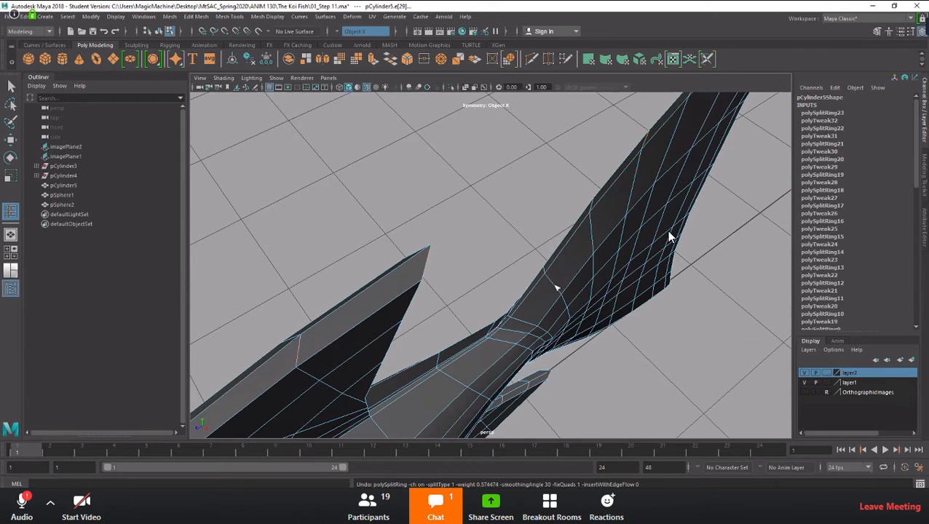
alt+drag(547, 306, 668, 243)
click(250, 227)
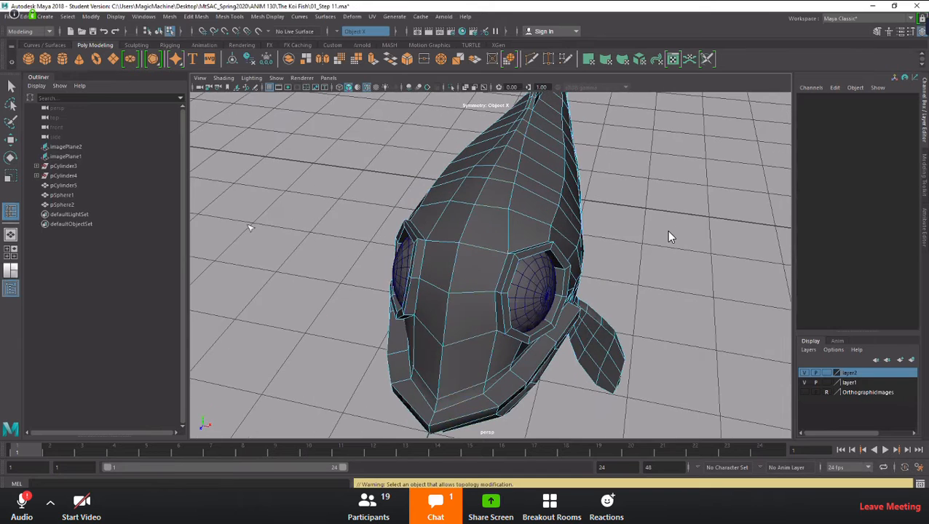
click(12, 86)
alt+drag(391, 309, 565, 325)
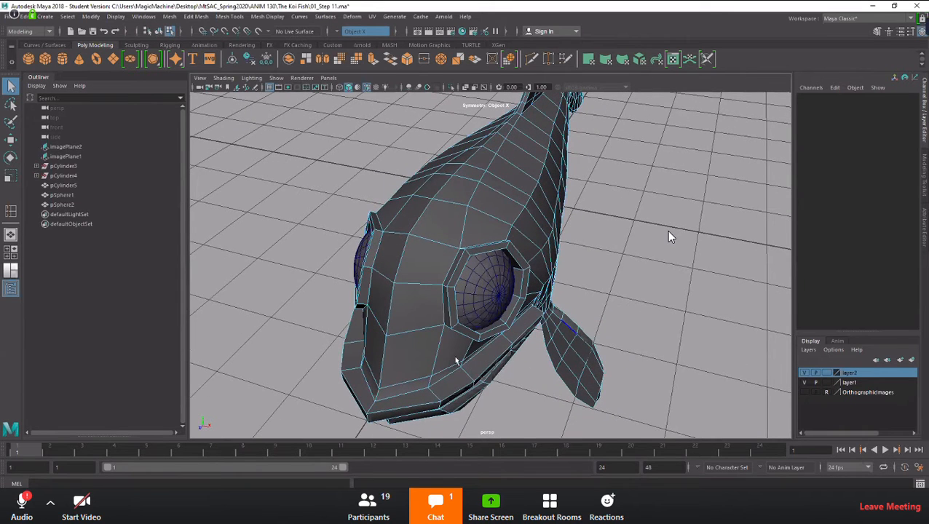
scroll(435, 353, down, 3)
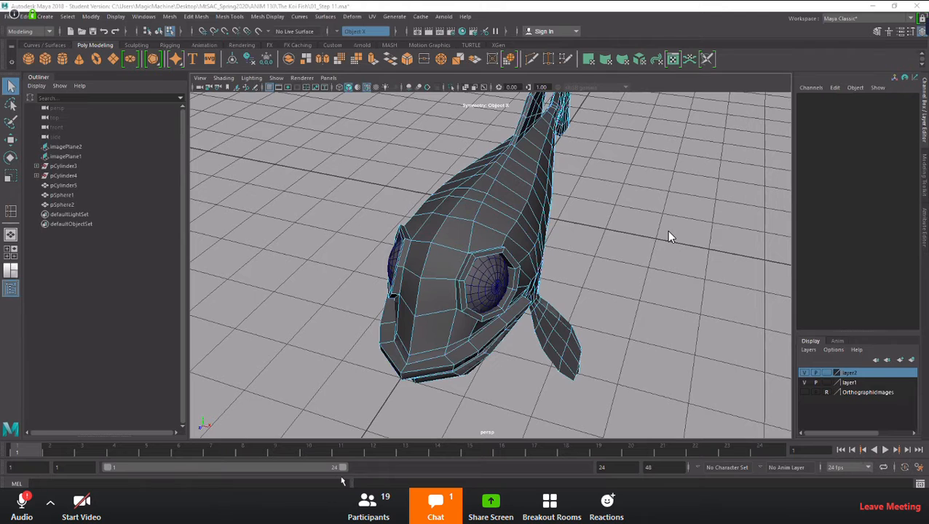
Step: Capture the fish's head with Snipping Tool, mark the intended cut on the snip and close it
drag(313, 104, 570, 392)
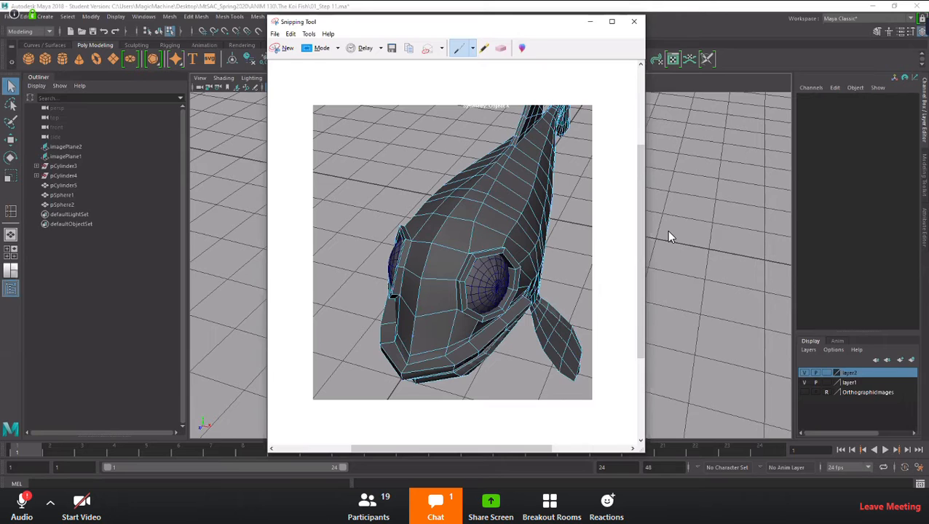
mouse_move(413, 338)
mouse_down()
mouse_move(430, 333)
mouse_move(467, 211)
mouse_move(446, 209)
mouse_move(414, 252)
mouse_move(404, 304)
mouse_up()
click(634, 21)
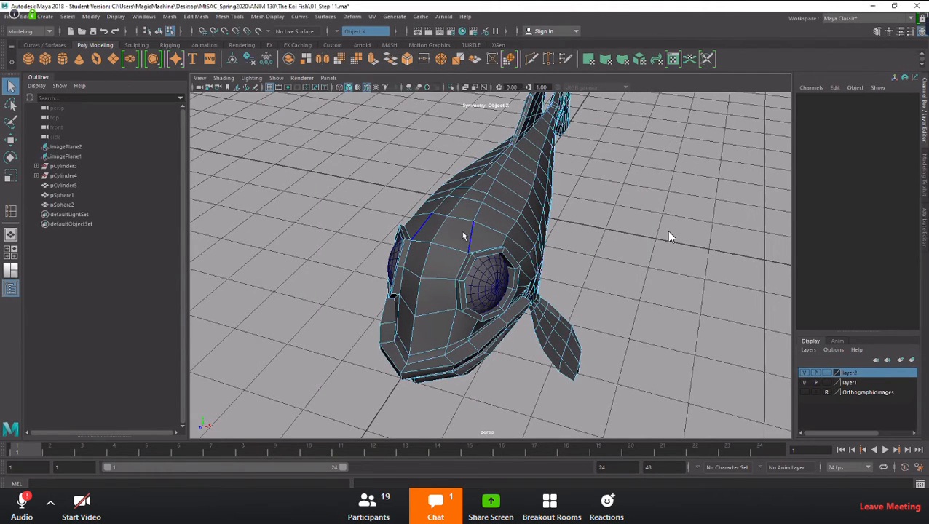
Step: Start the Multi-Cut tool and try a cut on the fish's face, undoing the placed cut
click(229, 16)
click(240, 109)
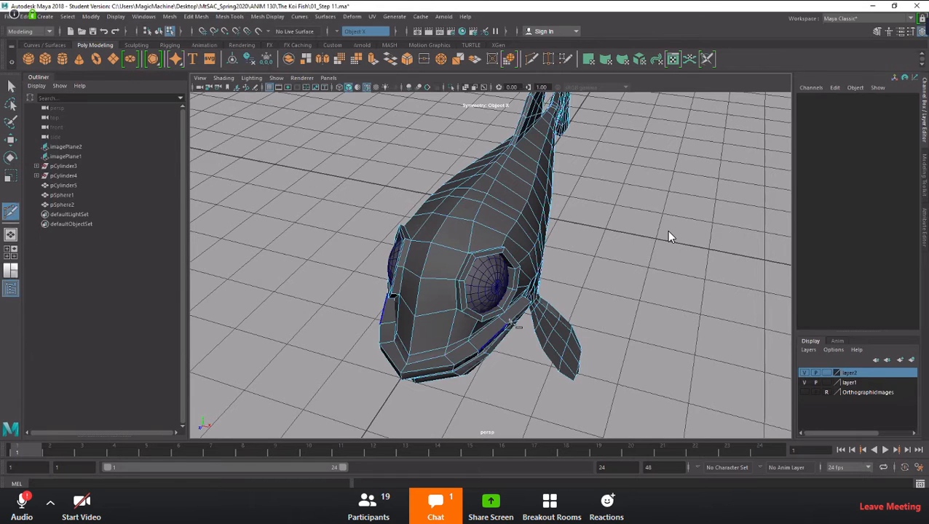
click(428, 353)
click(436, 313)
drag(429, 187, 497, 384)
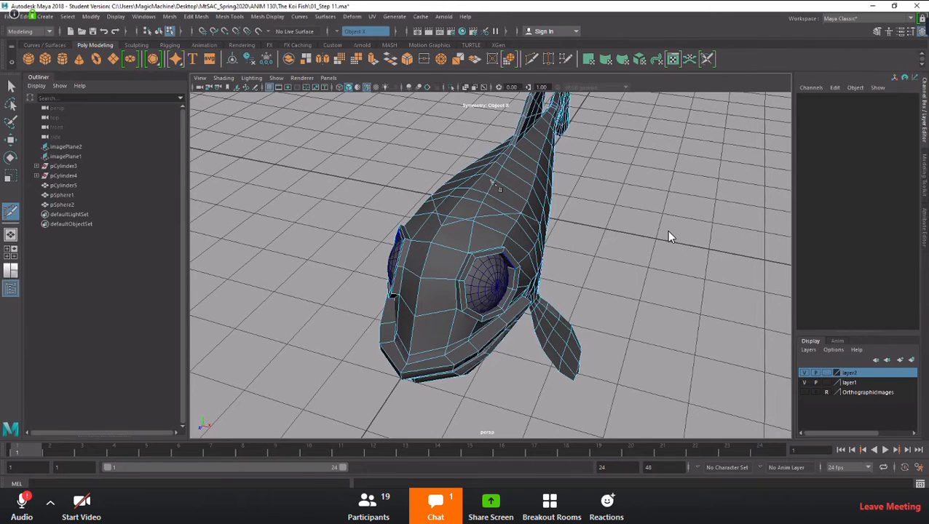
key(ctrl+z)
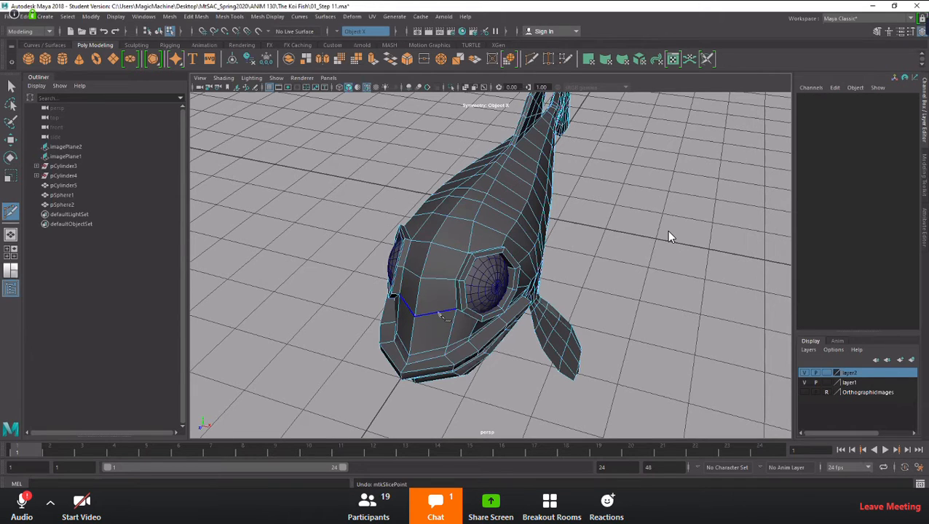
Step: Place Multi-Cut points from the edge between the eyes up the forehead, one per cross edge, parallel to the centre line
click(435, 313)
click(436, 313)
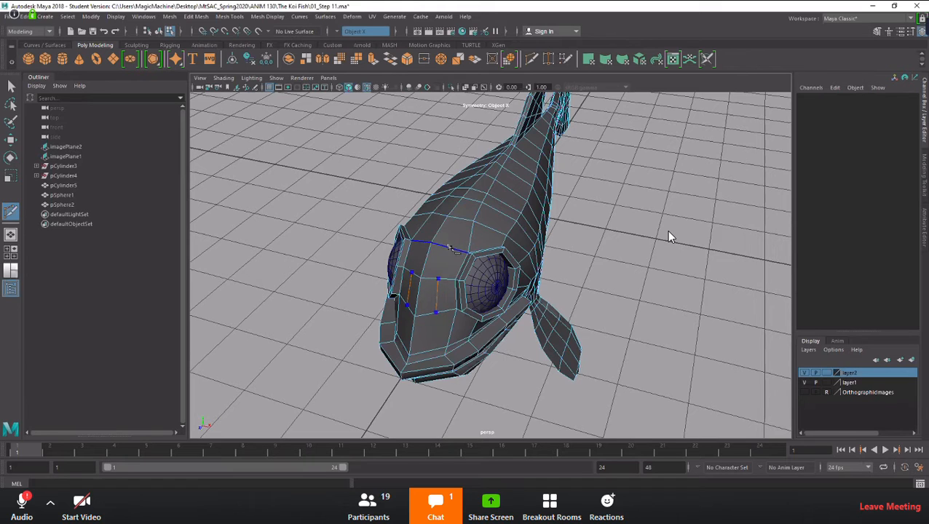
click(449, 249)
click(461, 219)
scroll(465, 213, up, 2)
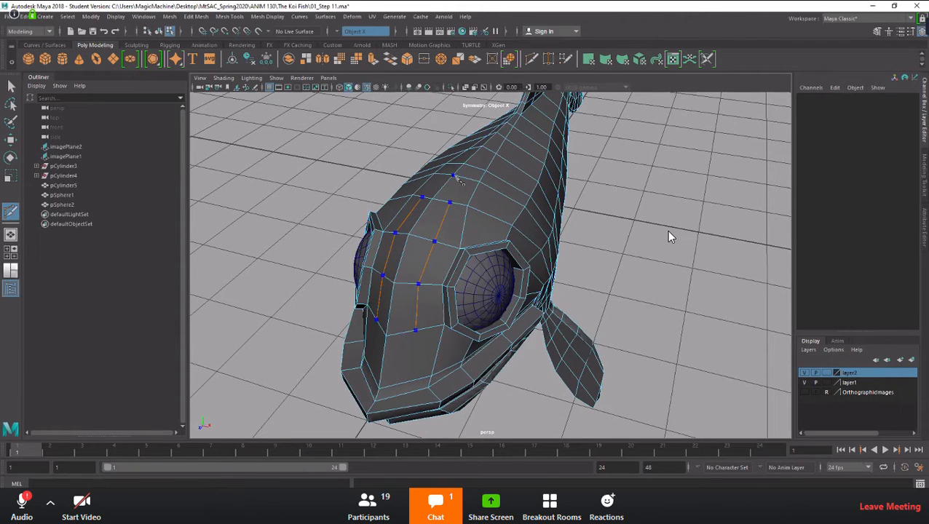
Step: Try extending the forehead cut farther back, remove the extra points and place the last forehead points again
click(451, 175)
click(451, 195)
key(BackSpace)
key(BackSpace)
key(BackSpace)
click(435, 241)
click(451, 203)
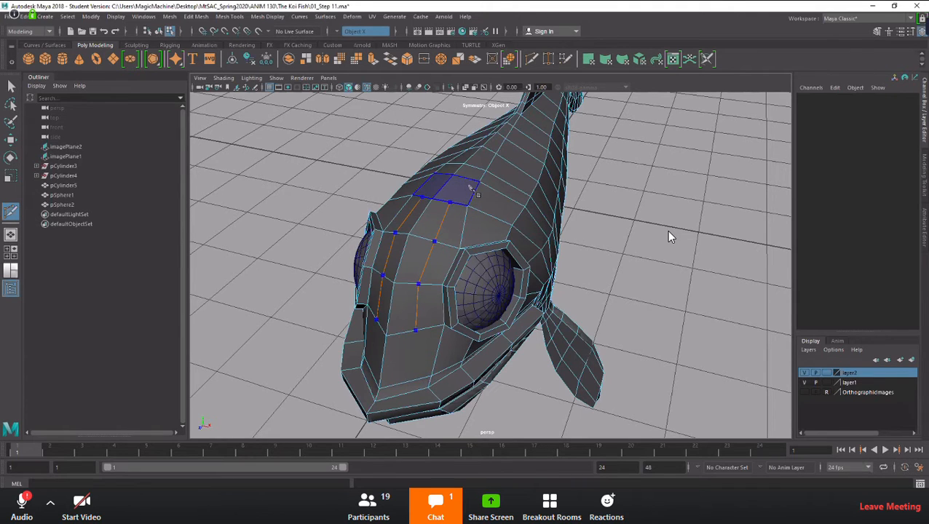
Step: Turn the cut inward across the centre line inside the next face behind the forehead, and apply it
click(474, 192)
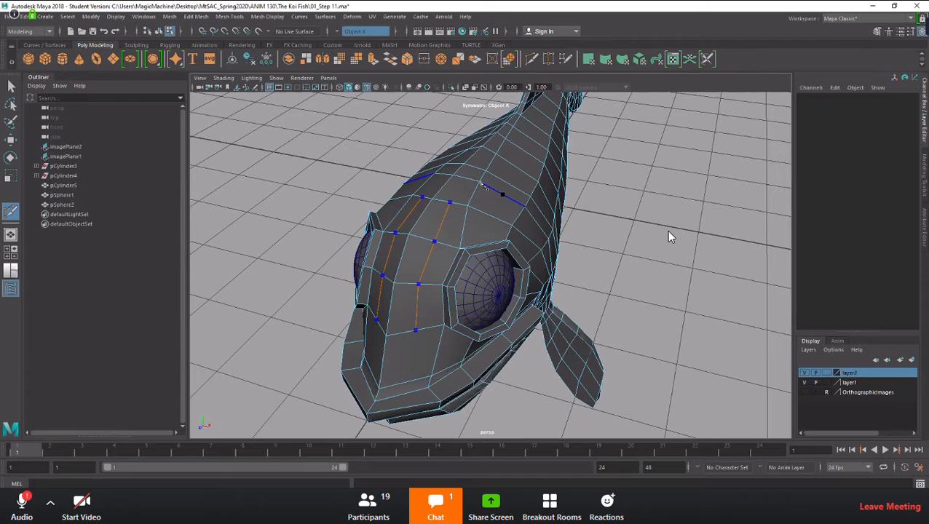
click(479, 181)
key(BackSpace)
click(457, 191)
key(Return)
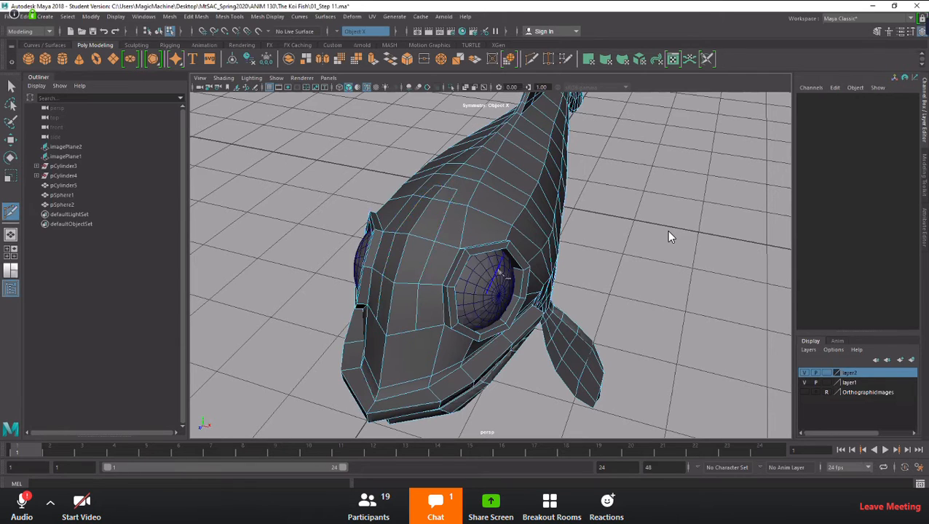
Step: Cut an edge from the outer corner of the new forehead cut to the nearest vertex on the row behind it
alt+drag(464, 270, 473, 269)
click(473, 268)
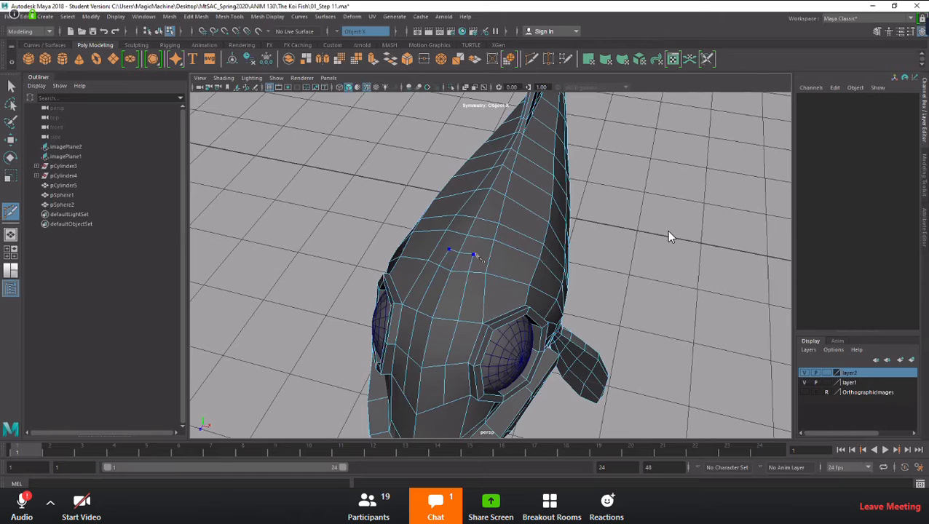
click(473, 255)
click(494, 241)
key(Return)
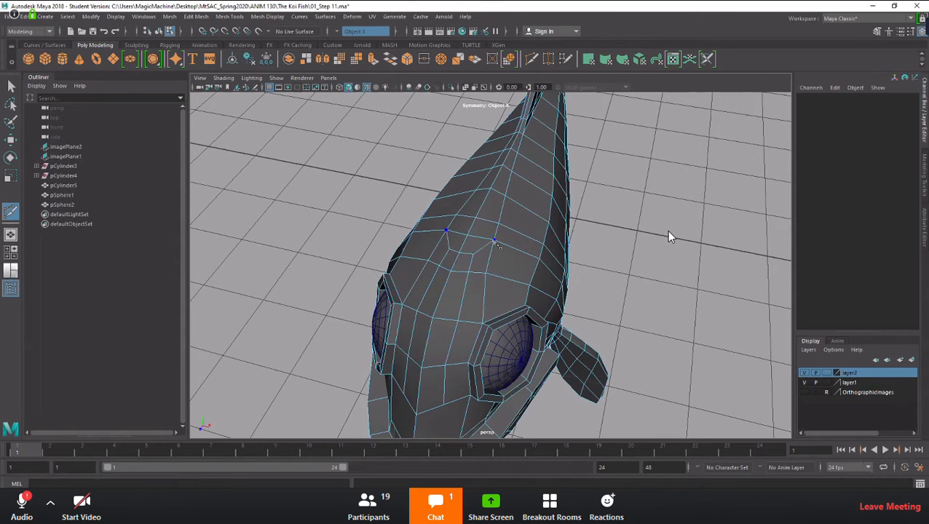